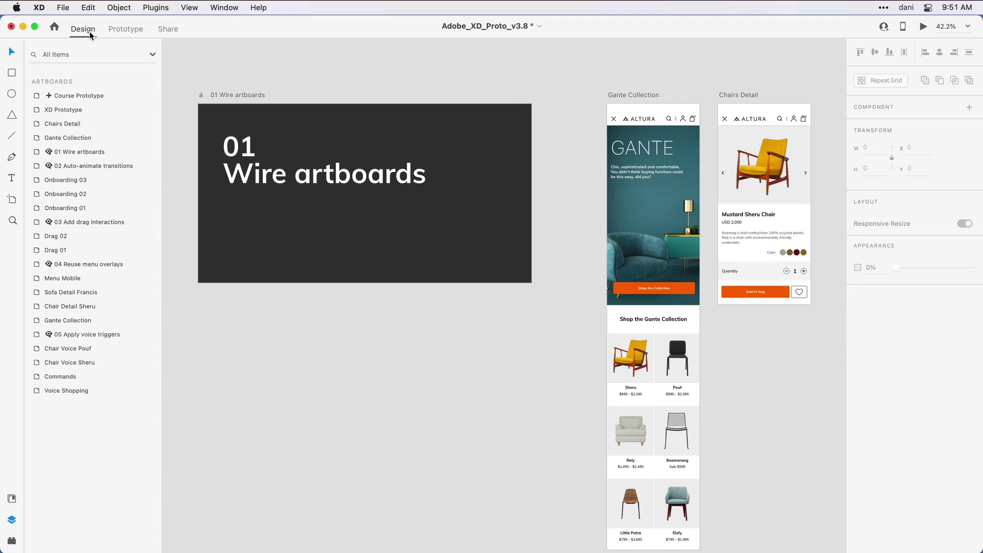
Step: Switch to Prototype mode and zoom to 51.9% on the Gante Collection and Chairs Detail screens
{"action": "left_click", "coordinate": [117, 33]}
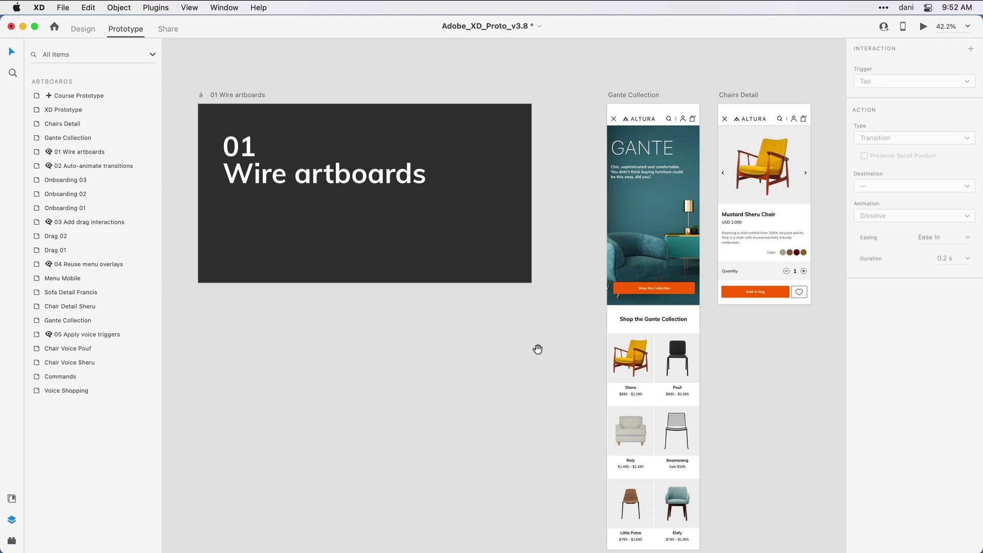
{"action": "left_click_drag", "start_coordinate": [537, 348], "coordinate": [319, 347]}
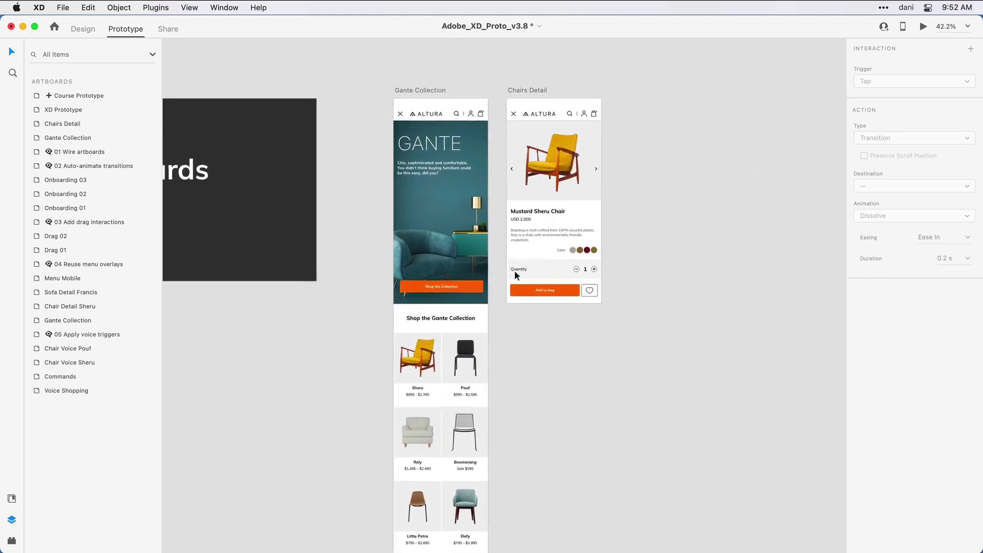
{"action": "scroll", "coordinate": [514, 269], "scroll_direction": "up", "scroll_amount": 2}
{"action": "left_click_drag", "start_coordinate": [516, 334], "coordinate": [517, 346]}
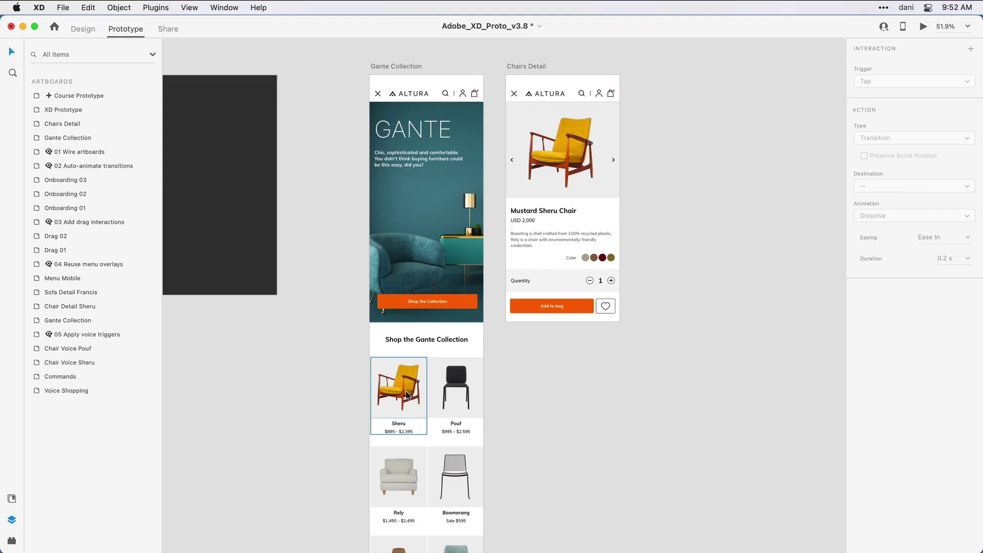
Step: Select the Gante Collection artboard by its title
{"action": "left_click", "coordinate": [383, 65]}
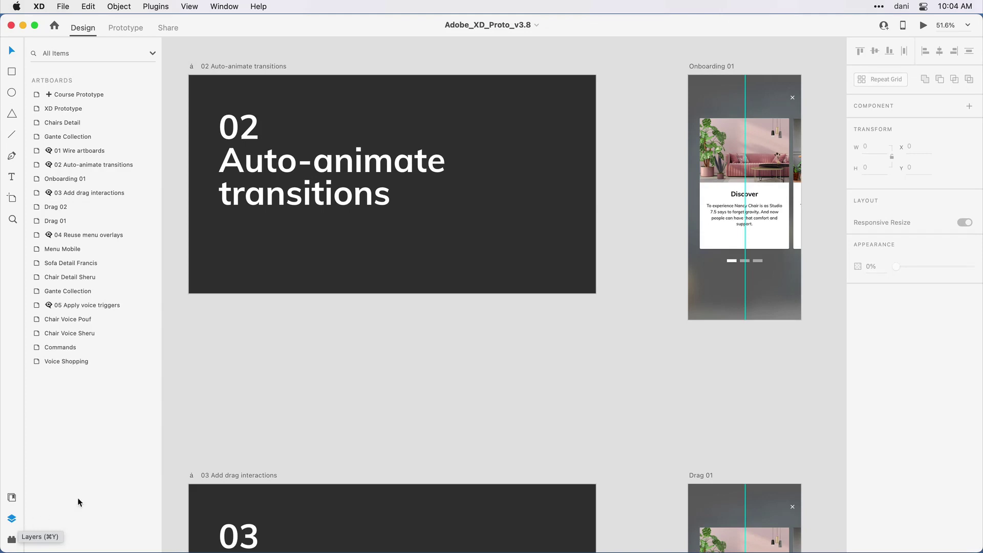
Step: Center Onboarding 01 on the canvas and select it to confirm its 375 × 812 size
{"action": "left_click_drag", "start_coordinate": [714, 377], "coordinate": [296, 394]}
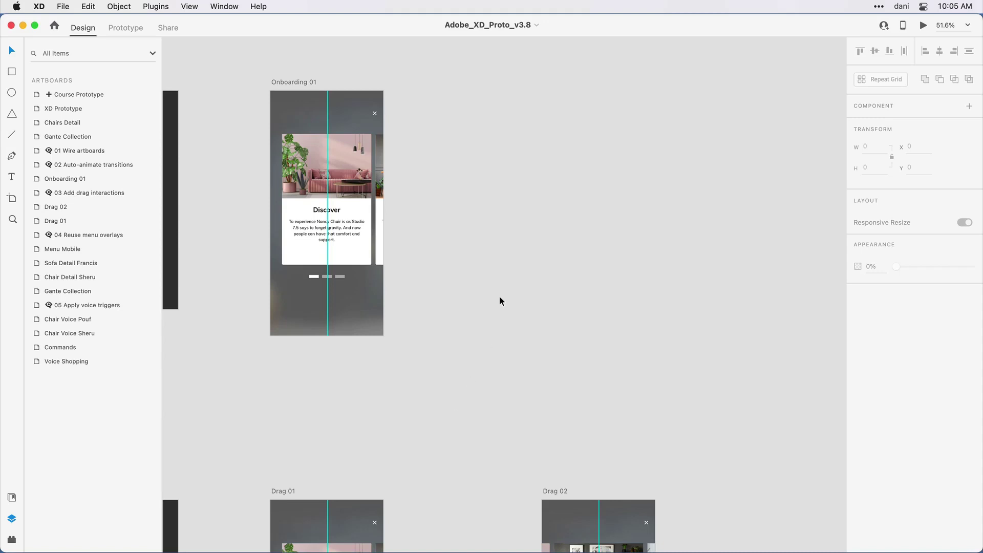
{"action": "left_click", "coordinate": [309, 84]}
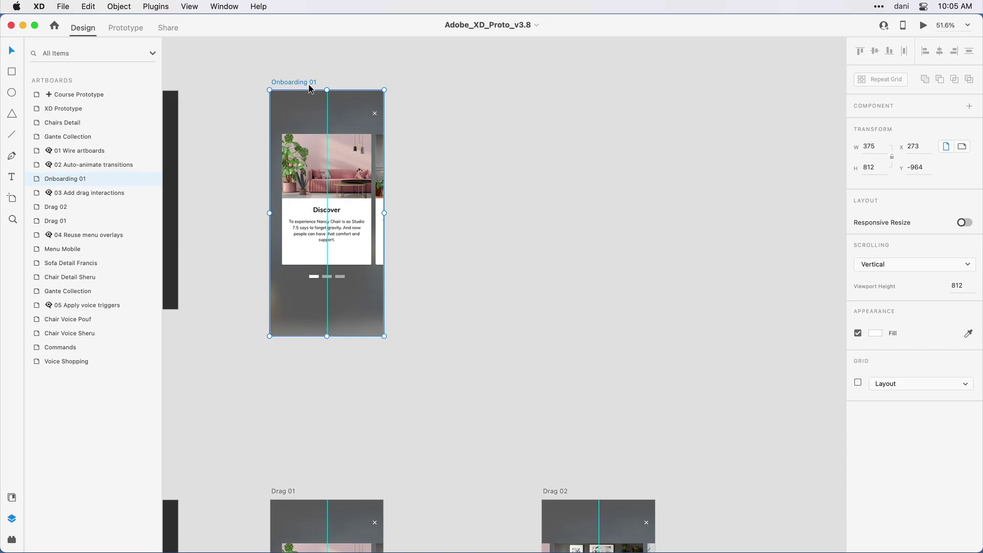
Step: Reselect the Onboarding 01 artboard and drag it right to X 423
{"action": "left_click", "coordinate": [347, 59]}
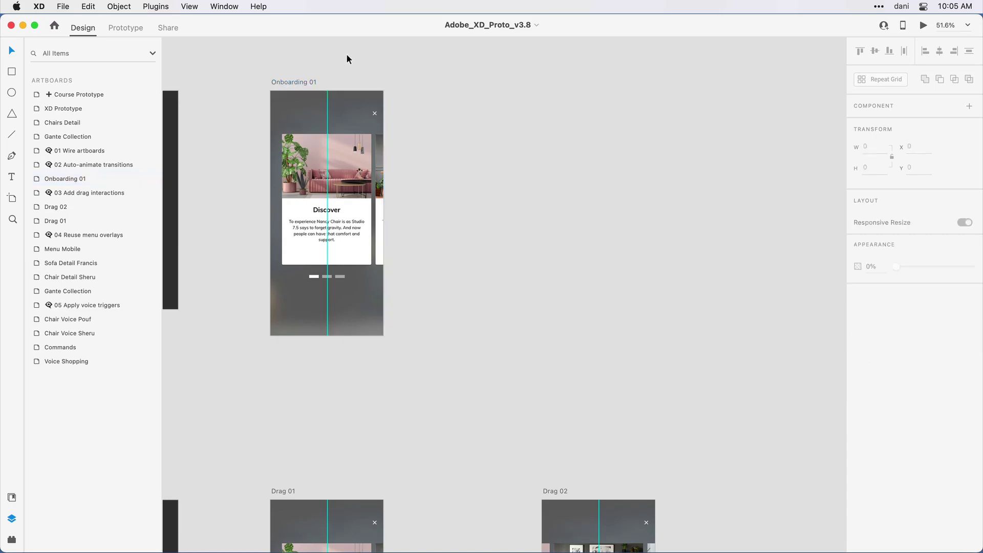
{"action": "left_click", "coordinate": [292, 83]}
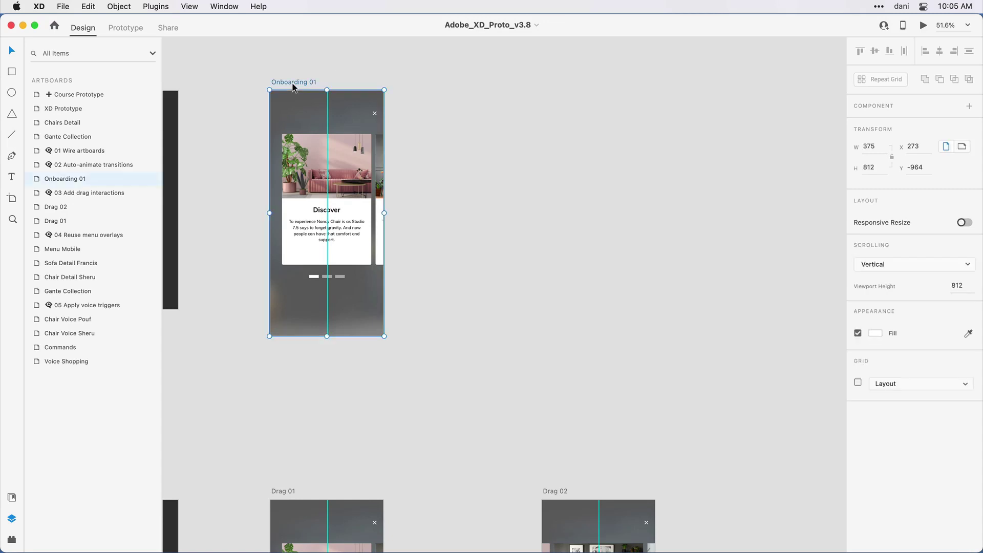
{"action": "left_click_drag", "start_coordinate": [292, 86], "coordinate": [496, 76]}
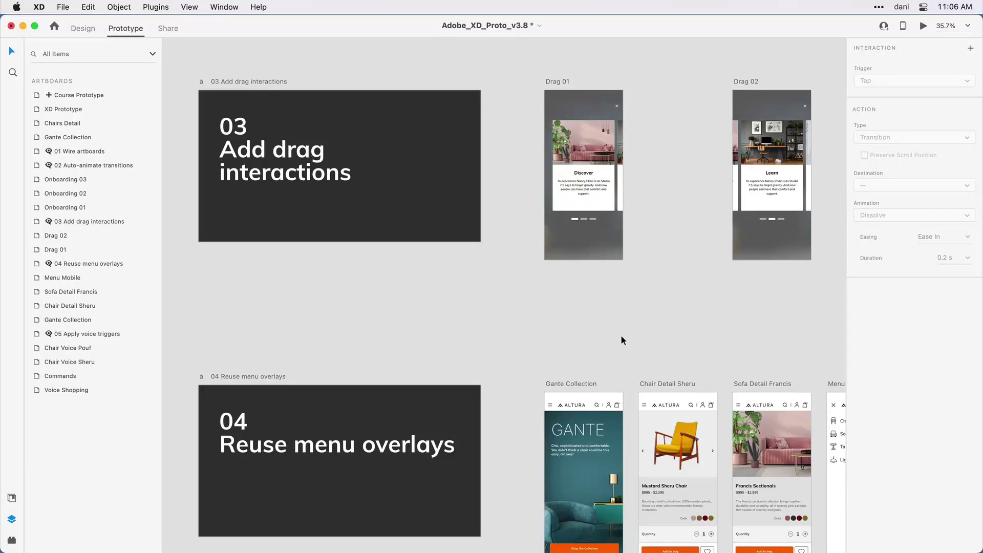
Step: Pan and zoom to 65.8% so Drag 01 and Drag 02 fill the view
{"action": "left_click_drag", "start_coordinate": [717, 291], "coordinate": [483, 302]}
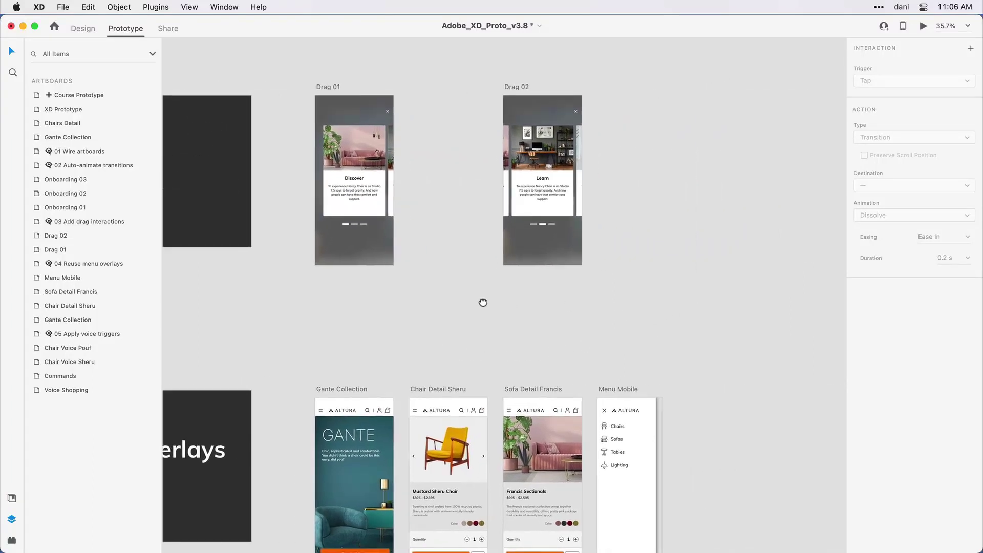
{"action": "scroll", "coordinate": [420, 198], "scroll_direction": "up", "scroll_amount": 3}
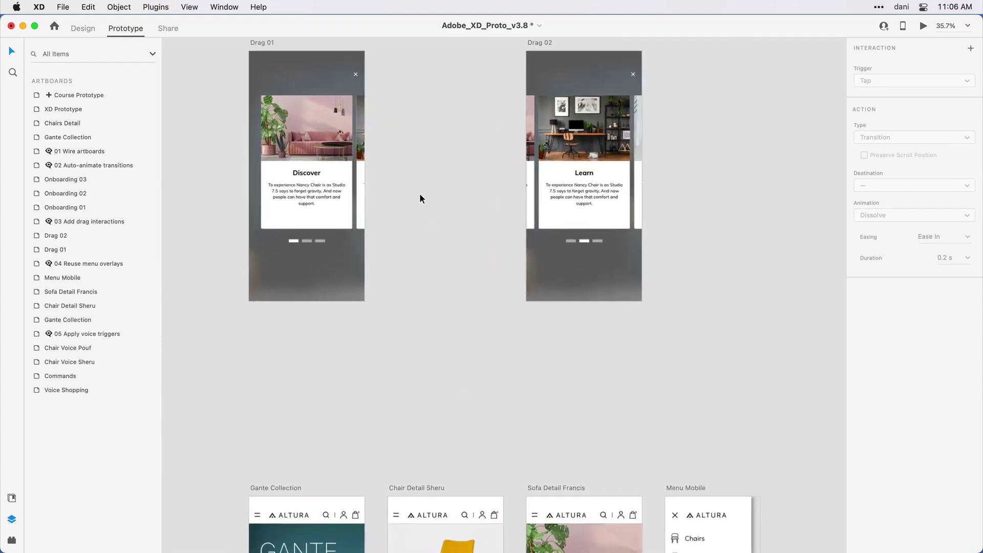
{"action": "scroll", "coordinate": [419, 199], "scroll_direction": "up", "scroll_amount": 5}
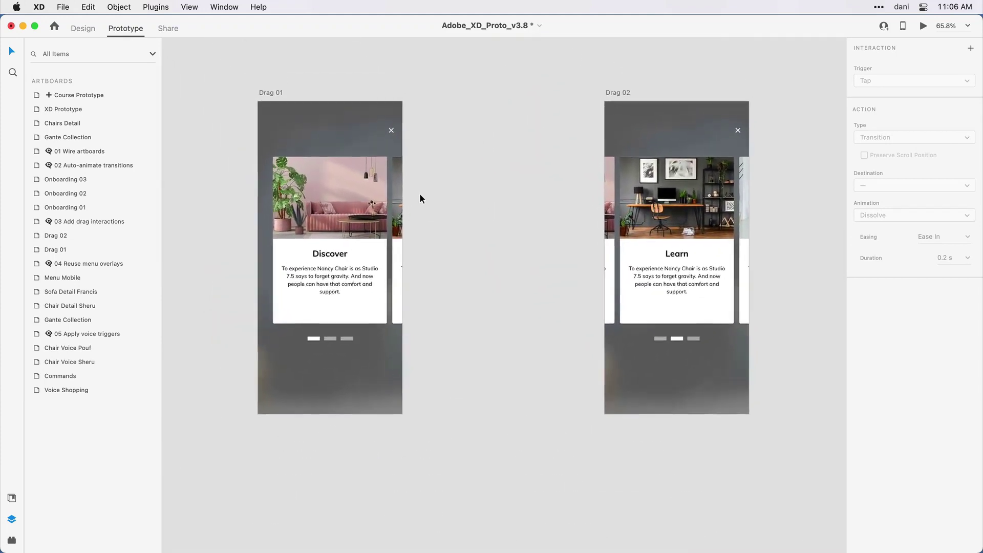
{"action": "scroll", "coordinate": [420, 198], "scroll_direction": "right", "scroll_amount": 2}
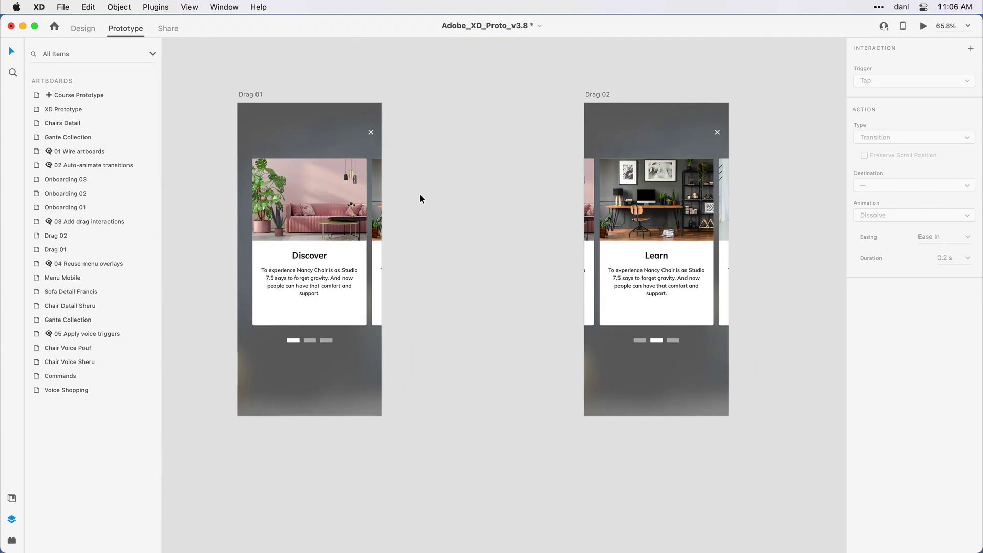
Step: Select both Drag artboards to reveal their wires, then pick the Onboarding Cards group in Drag 01
{"action": "left_click", "coordinate": [257, 95]}
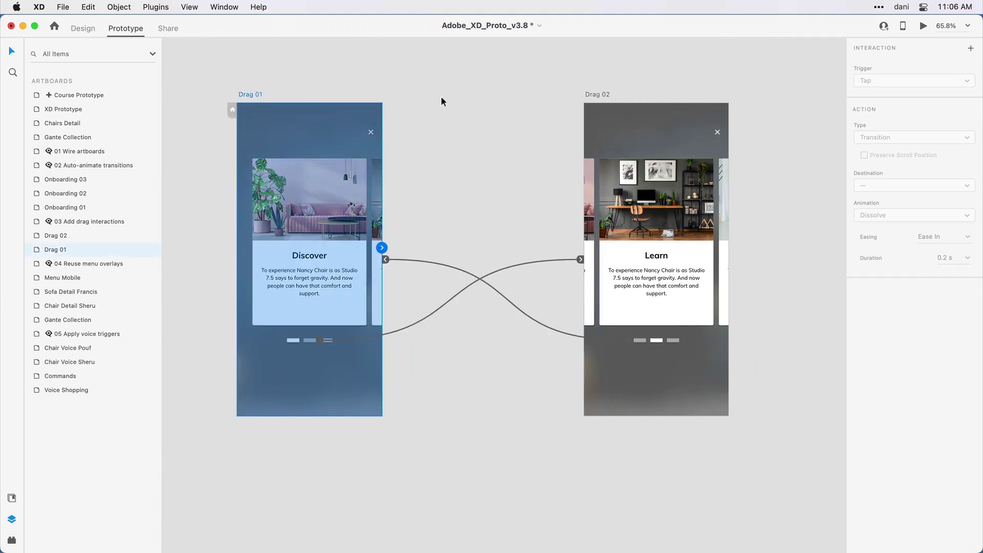
{"action": "left_click", "coordinate": [602, 96], "text": "shift"}
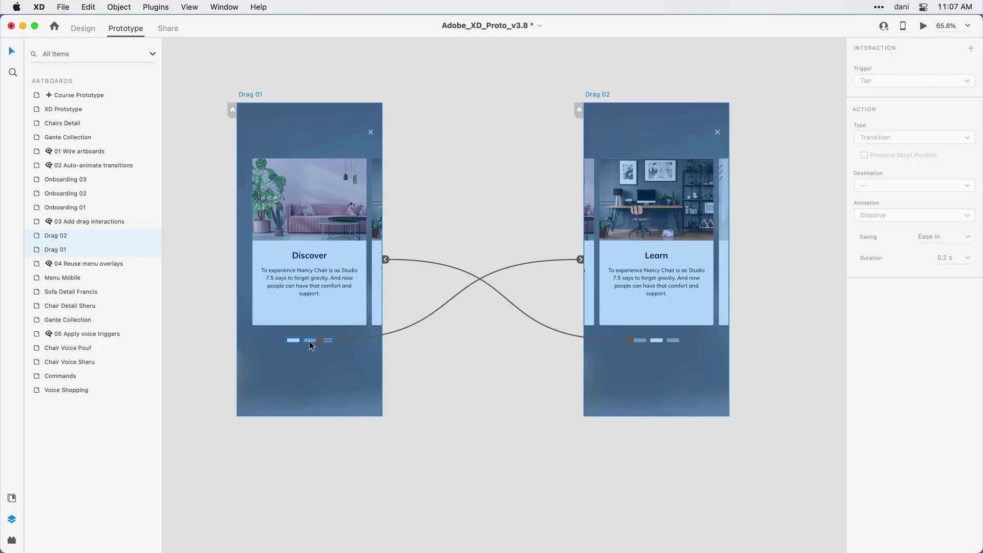
{"action": "left_click", "coordinate": [467, 224]}
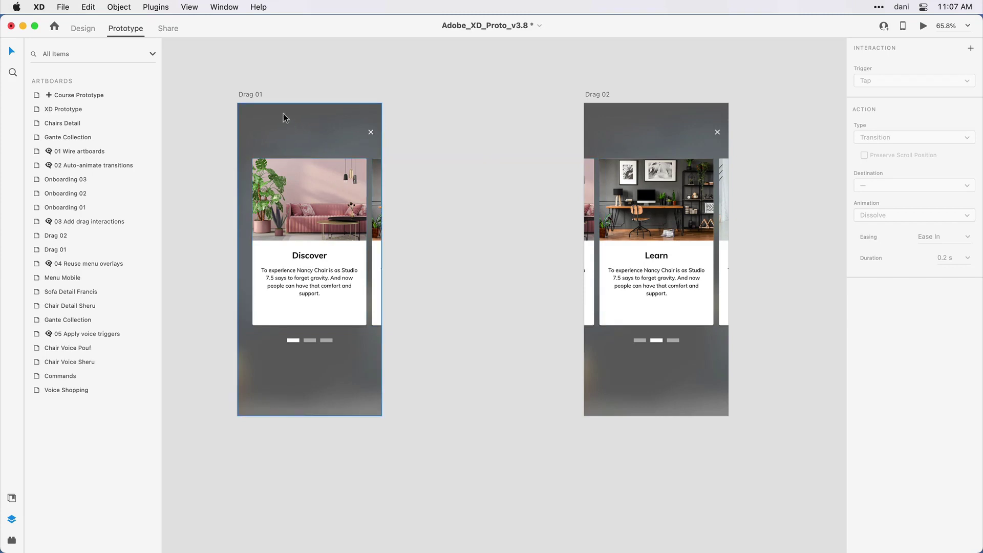
{"action": "left_click", "coordinate": [287, 202]}
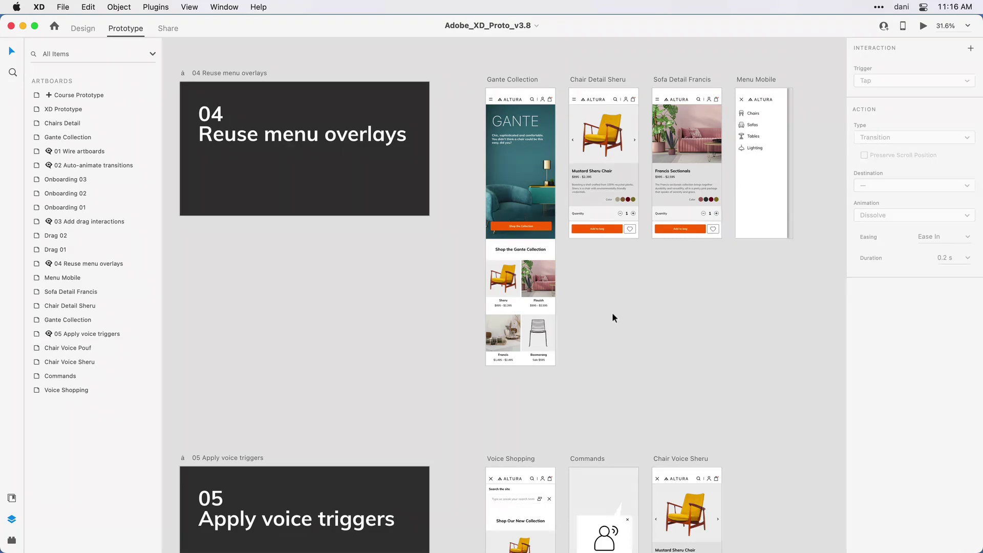
Step: Pan and zoom to about 52% on the four menu-overlay artboards
{"action": "left_click_drag", "start_coordinate": [656, 289], "coordinate": [497, 304]}
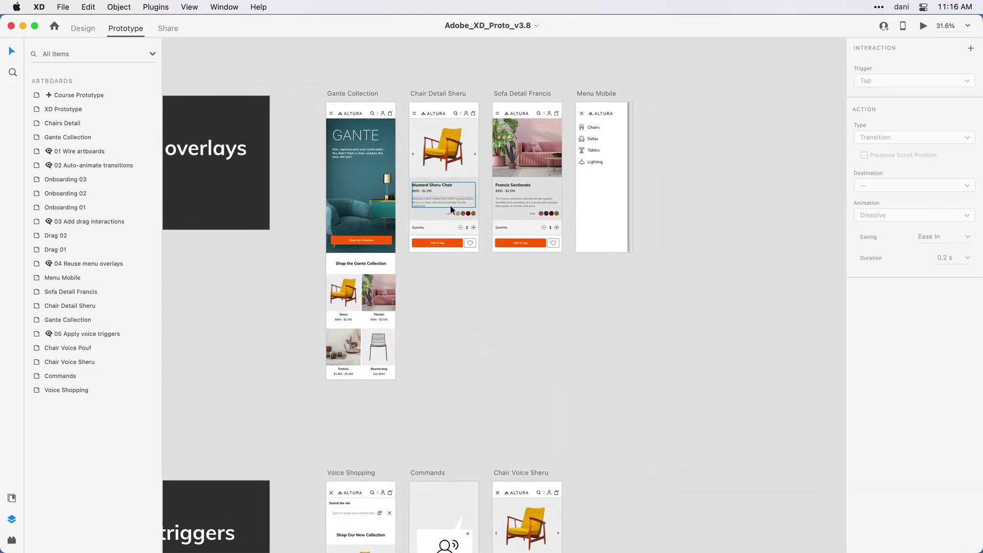
{"action": "scroll", "coordinate": [450, 202], "scroll_direction": "up", "scroll_amount": 5}
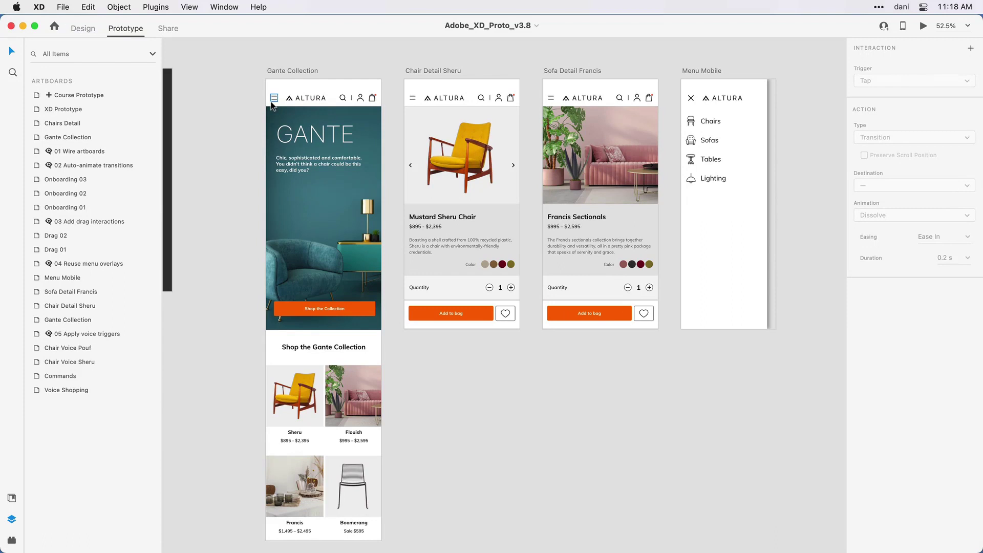
Step: Select the hamburger menu icon on the Gante Collection artboard
{"action": "left_click", "coordinate": [271, 104]}
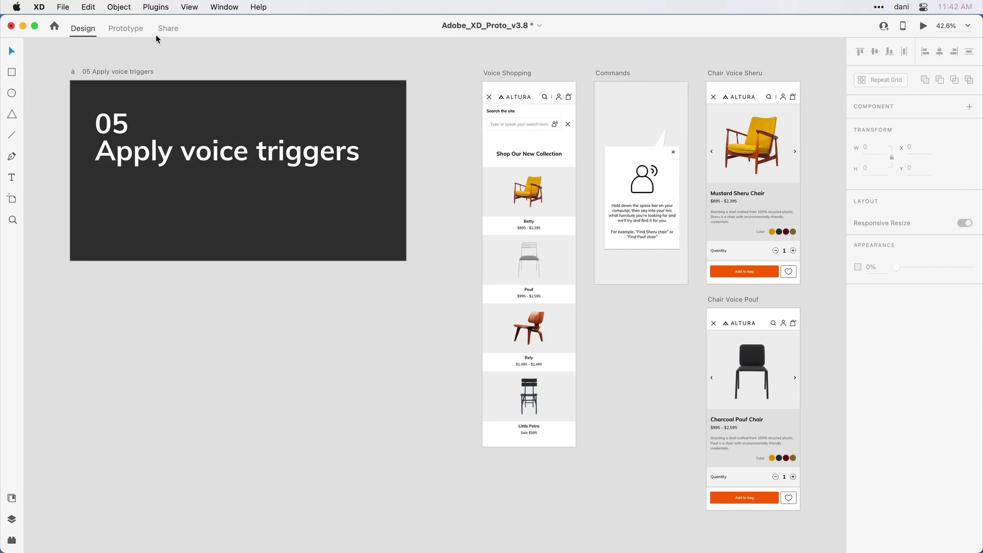
Step: In Prototype mode, select the Voice Shopping search field, then the Commands artboard
{"action": "left_click", "coordinate": [126, 29]}
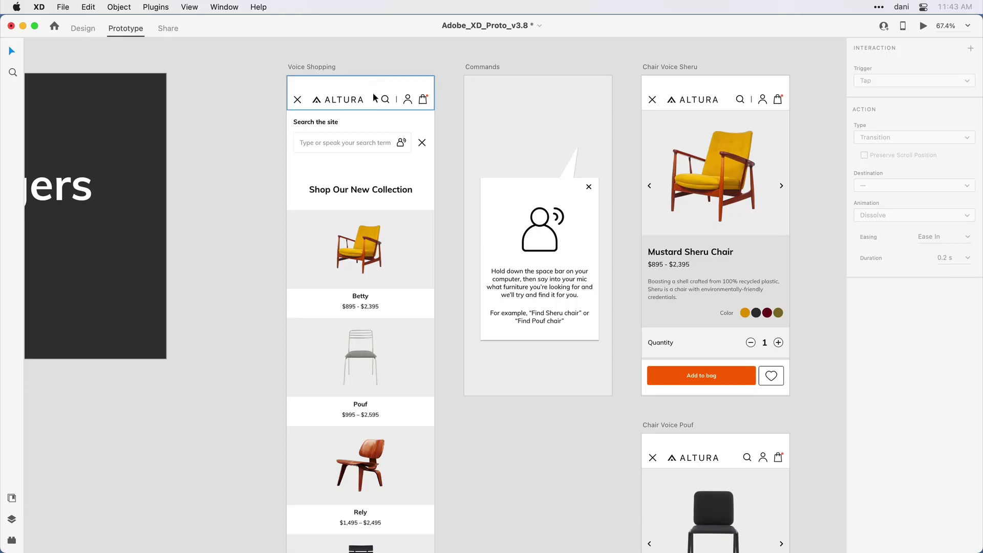
{"action": "left_click", "coordinate": [321, 146]}
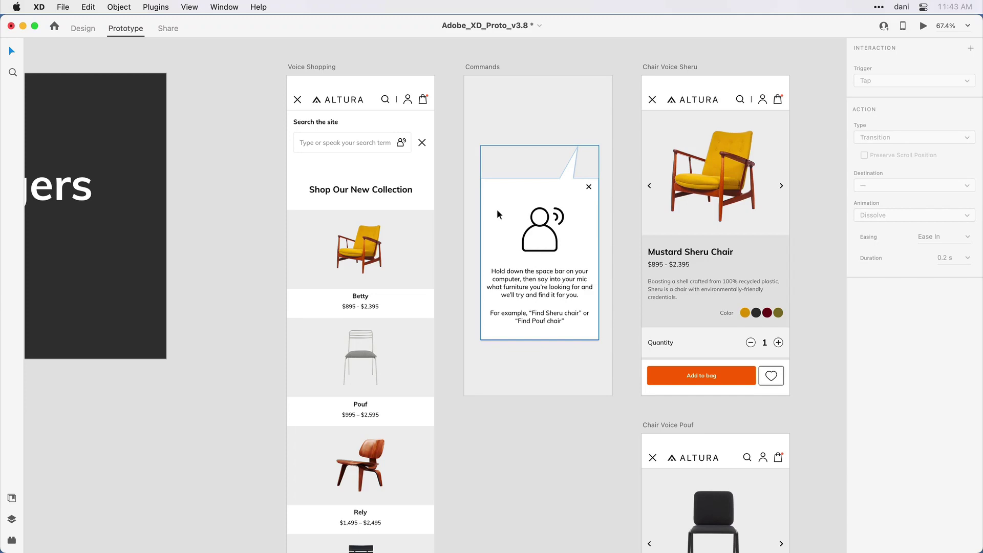
{"action": "left_click", "coordinate": [565, 348]}
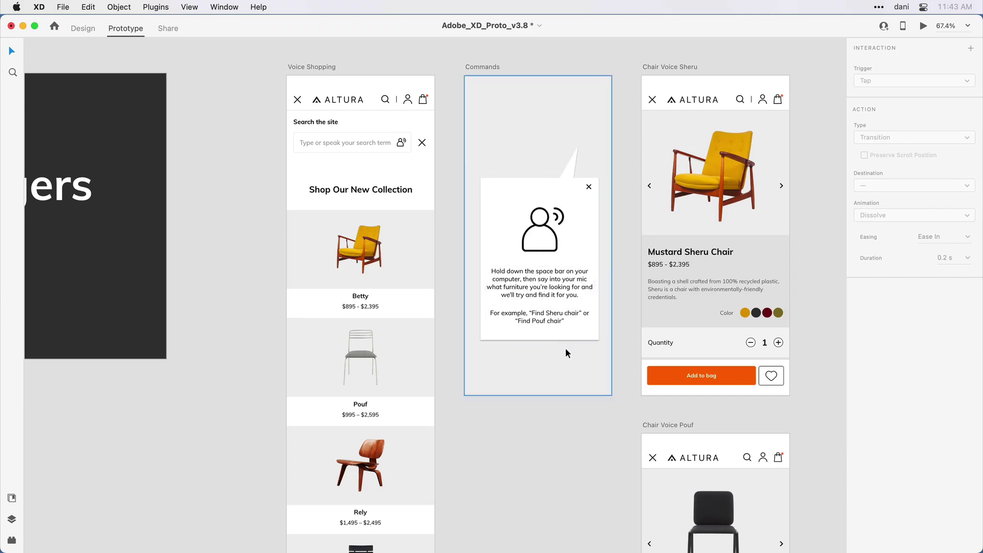
{"action": "left_click", "coordinate": [565, 348]}
{"action": "left_click", "coordinate": [563, 418]}
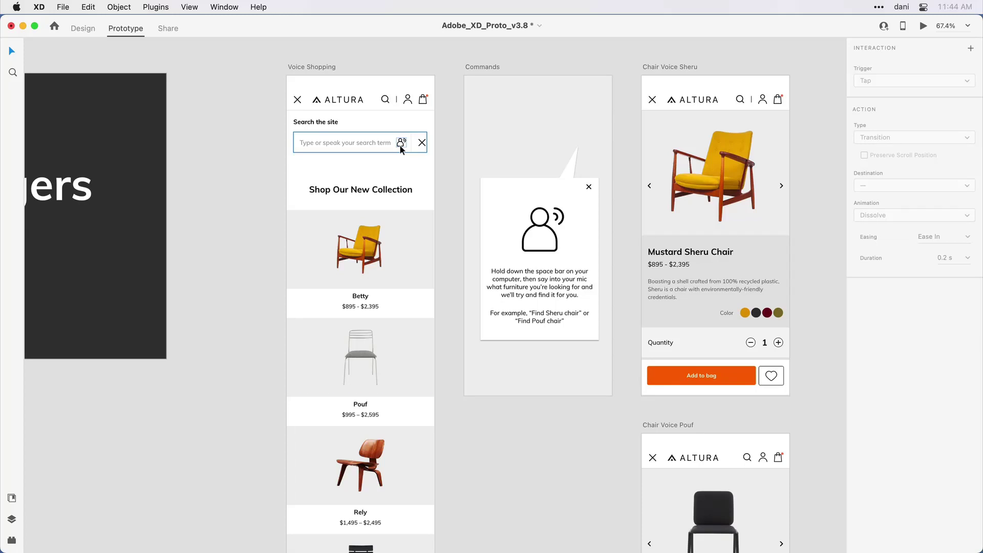
Step: Drill into the Voice Shopping search field and select the ico-voice mic layer in Layers
{"action": "left_click", "coordinate": [400, 145]}
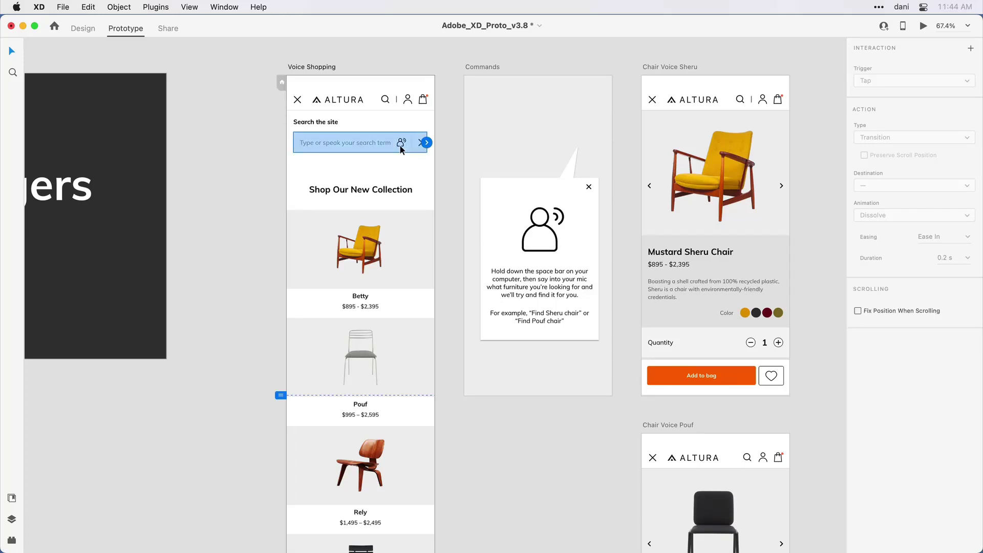
{"action": "double_click", "coordinate": [401, 146]}
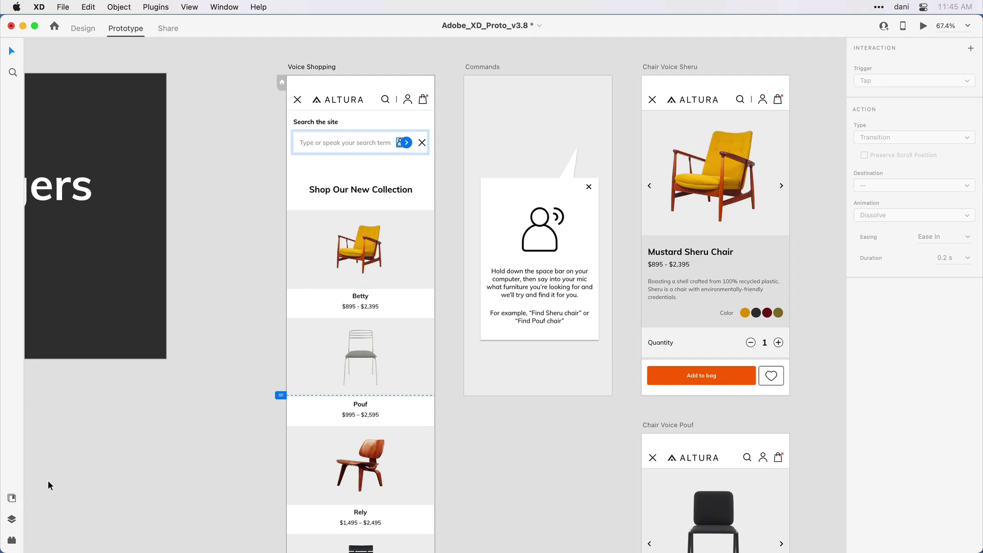
{"action": "left_click", "coordinate": [11, 520]}
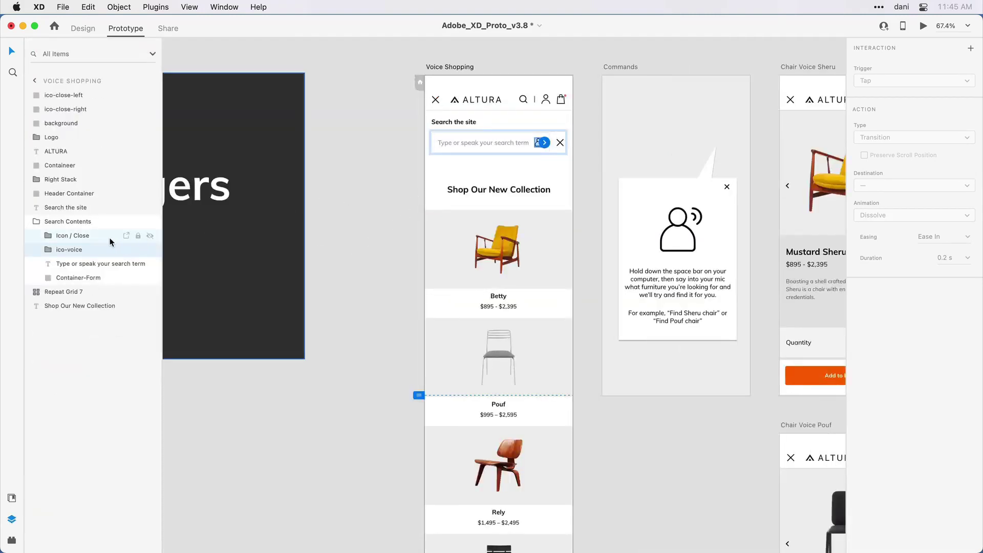
{"action": "left_click", "coordinate": [71, 250]}
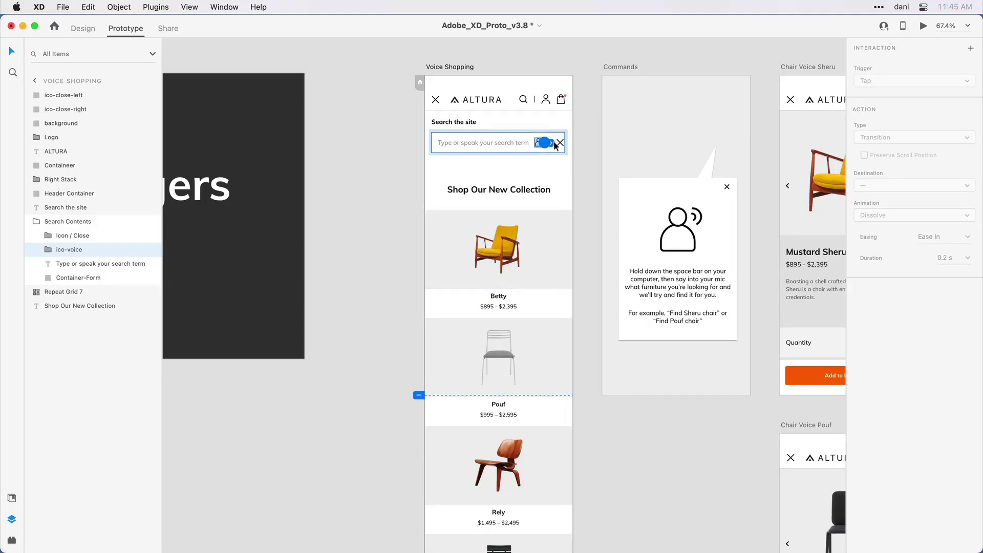
Step: Wire the mic icon to the Commands artboard with a 0.2 s Dissolve, Ease In-Out
{"action": "left_click_drag", "start_coordinate": [545, 144], "coordinate": [693, 136]}
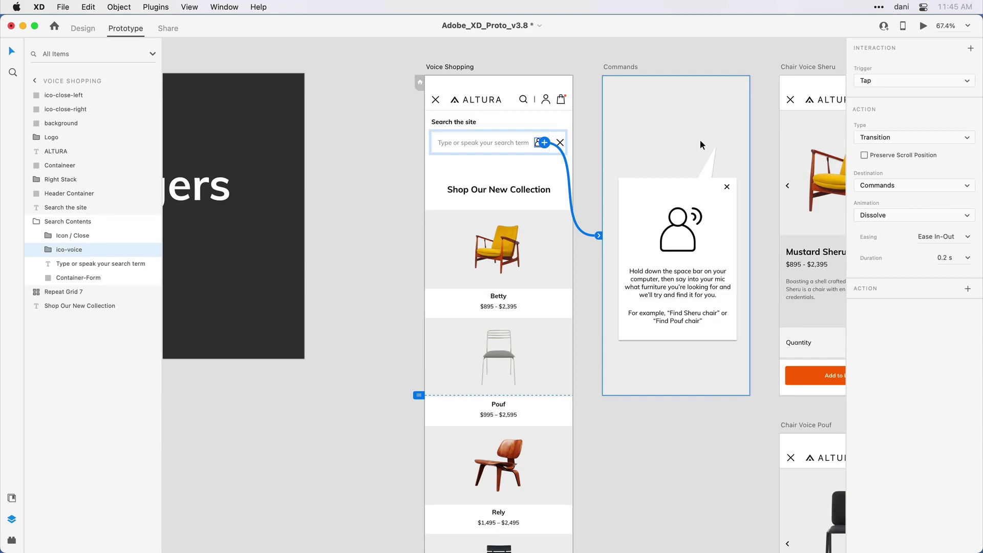
{"action": "left_click_drag", "start_coordinate": [698, 140], "coordinate": [539, 137]}
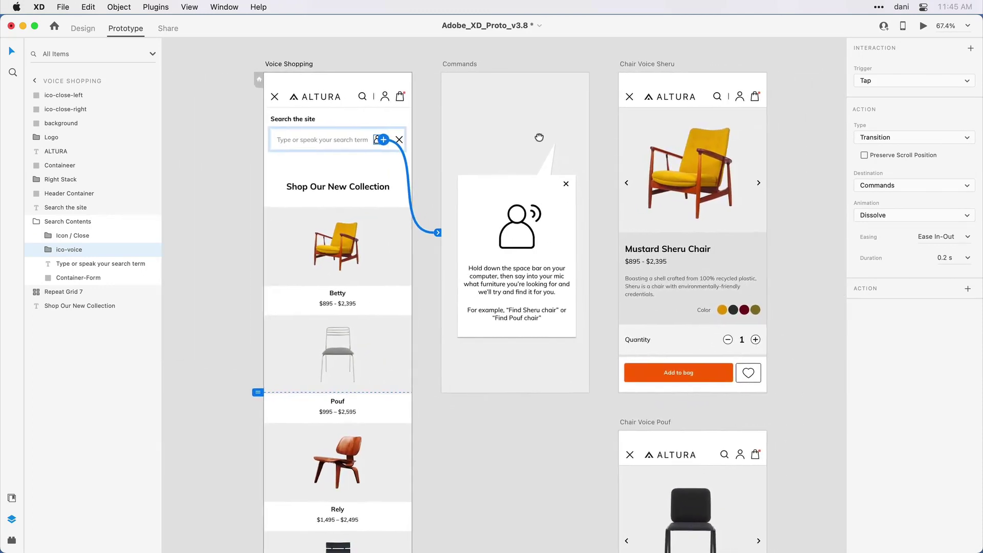